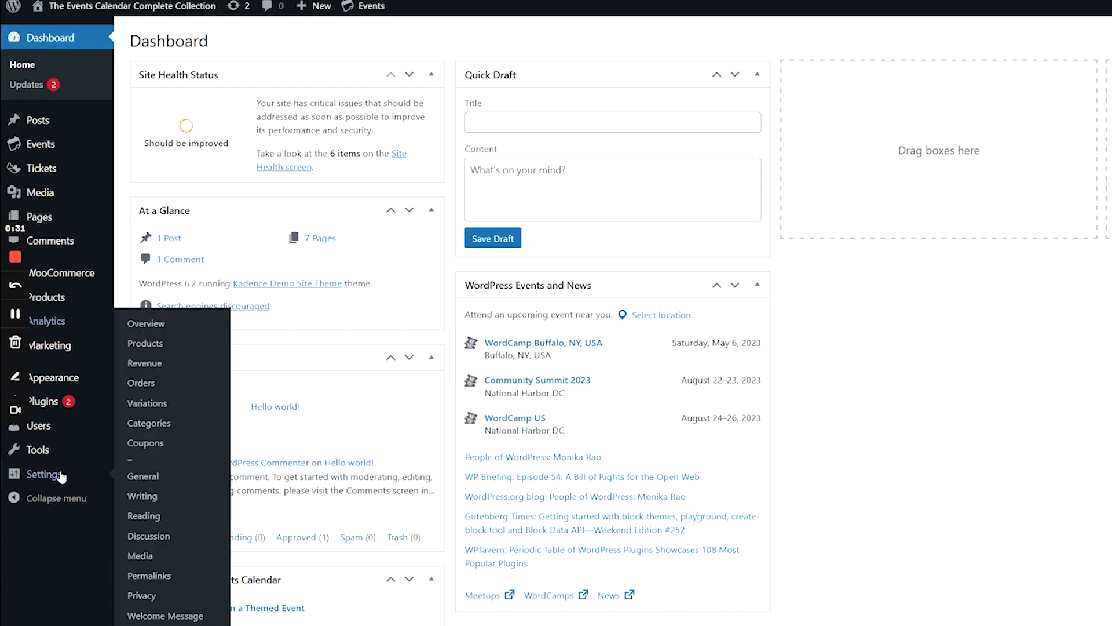
Open Settings > Permalinks and save the Post name permalink structure again
{"action": "left_click", "coordinate": [143, 476]}
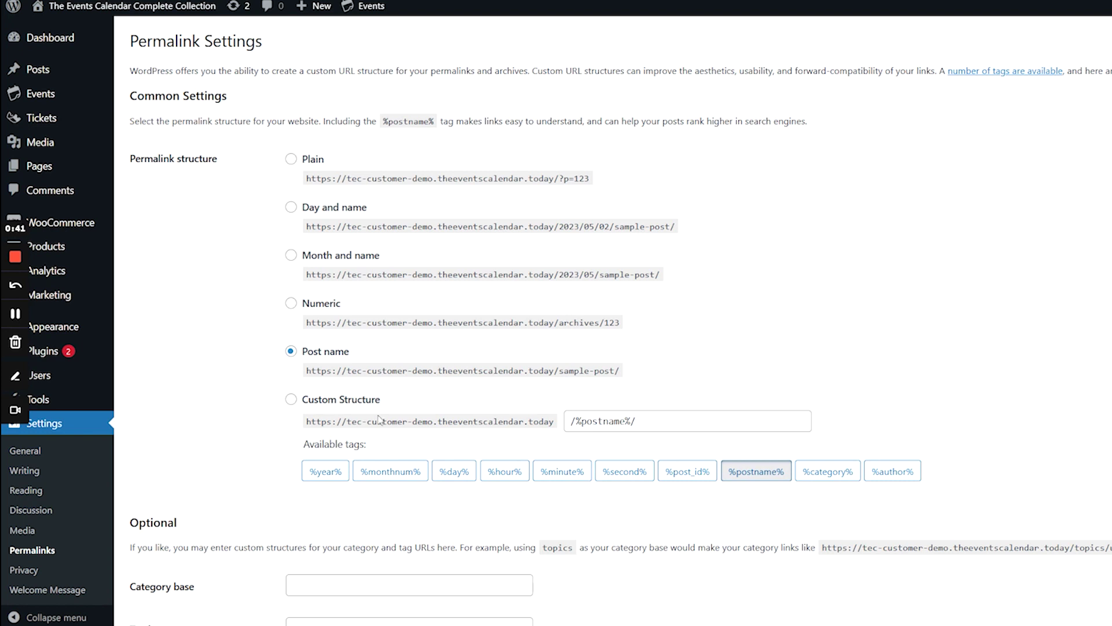
{"action": "scroll", "coordinate": [561, 315], "scroll_direction": "down", "scroll_amount": 5}
{"action": "left_click", "coordinate": [165, 608]}
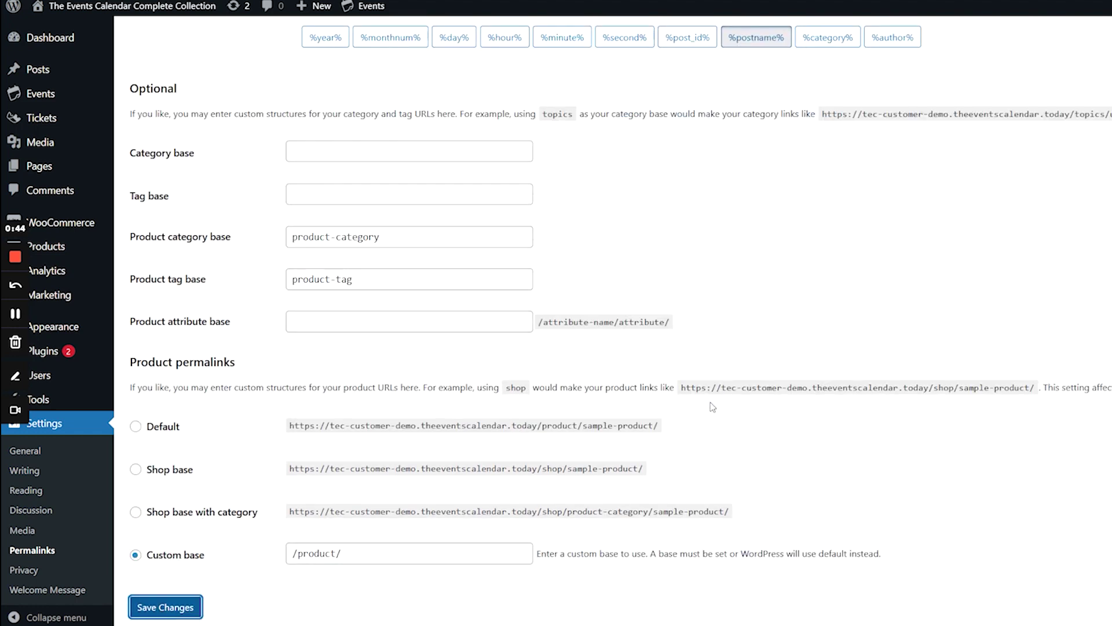